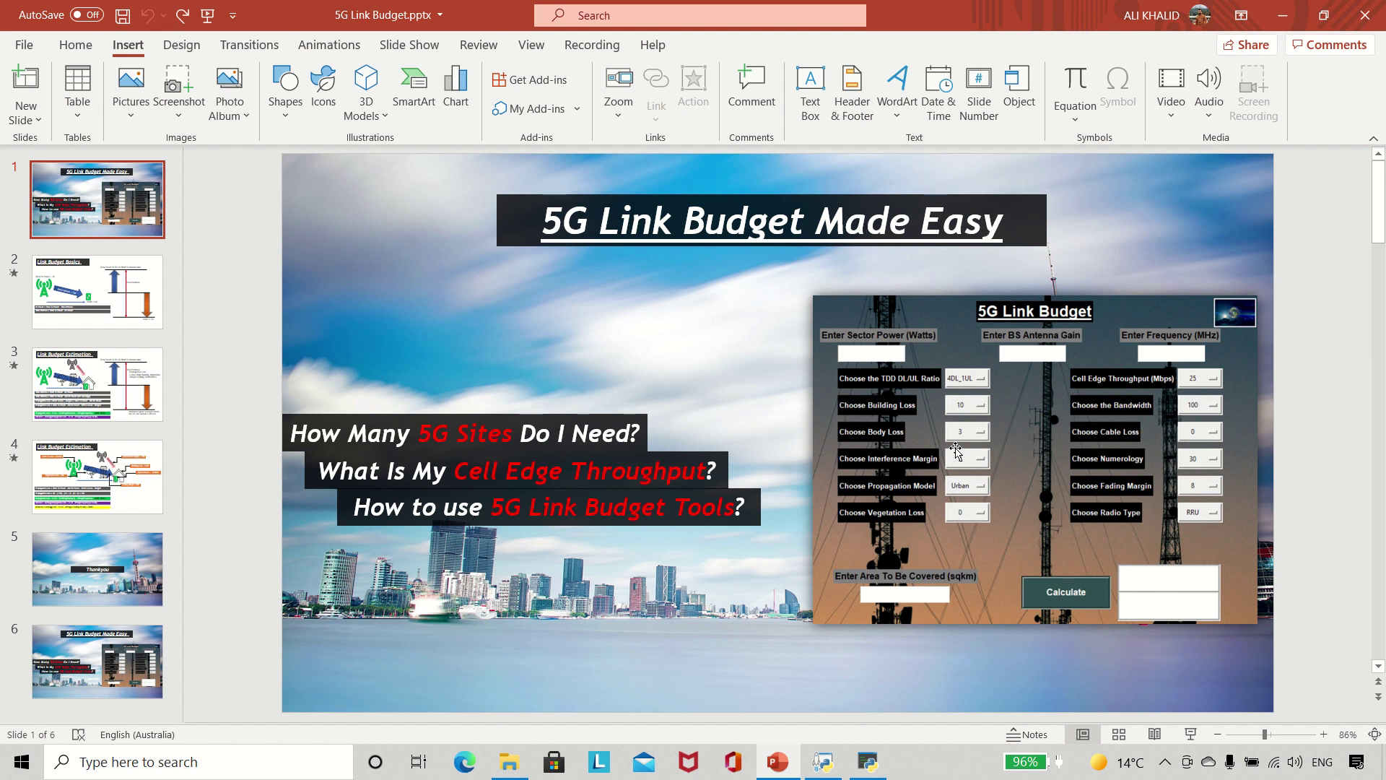
Enter 100 W sector power, antenna gain 20 and 3500 MHz, and calculate the 843 m cell edge
click(868, 761)
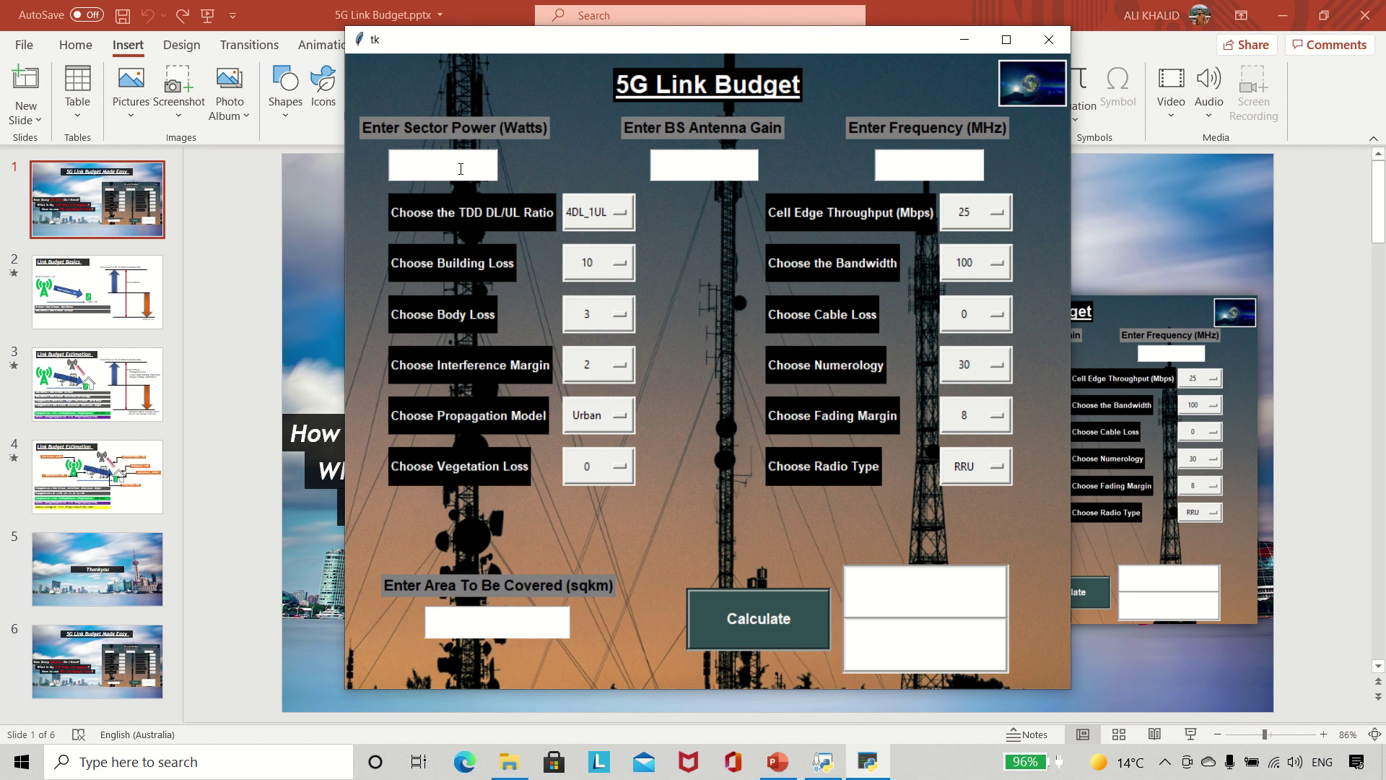
text(100)
click(680, 167)
text(20)
click(931, 169)
text(3500)
click(739, 620)
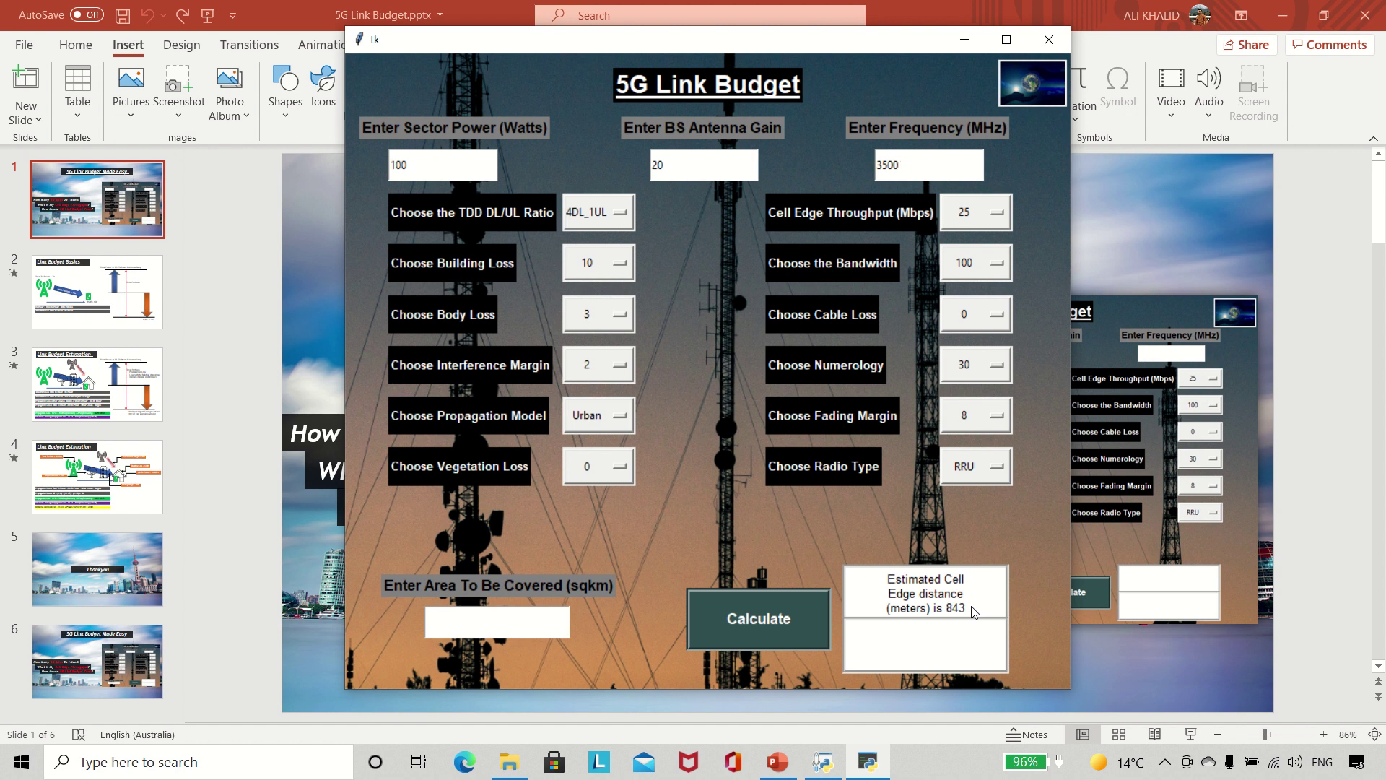
Set cell edge throughput to 10 Mbps and recalculate the cell edge distance
click(992, 222)
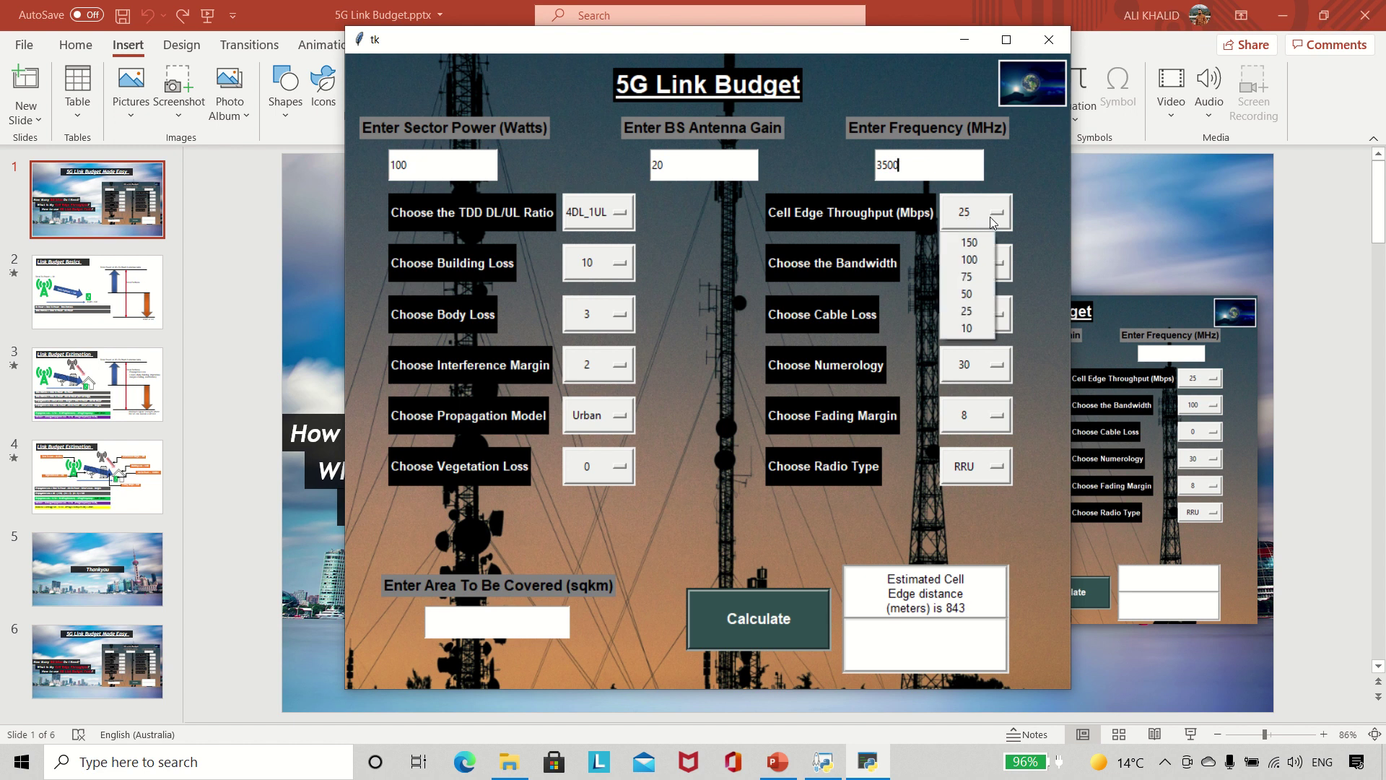
click(976, 329)
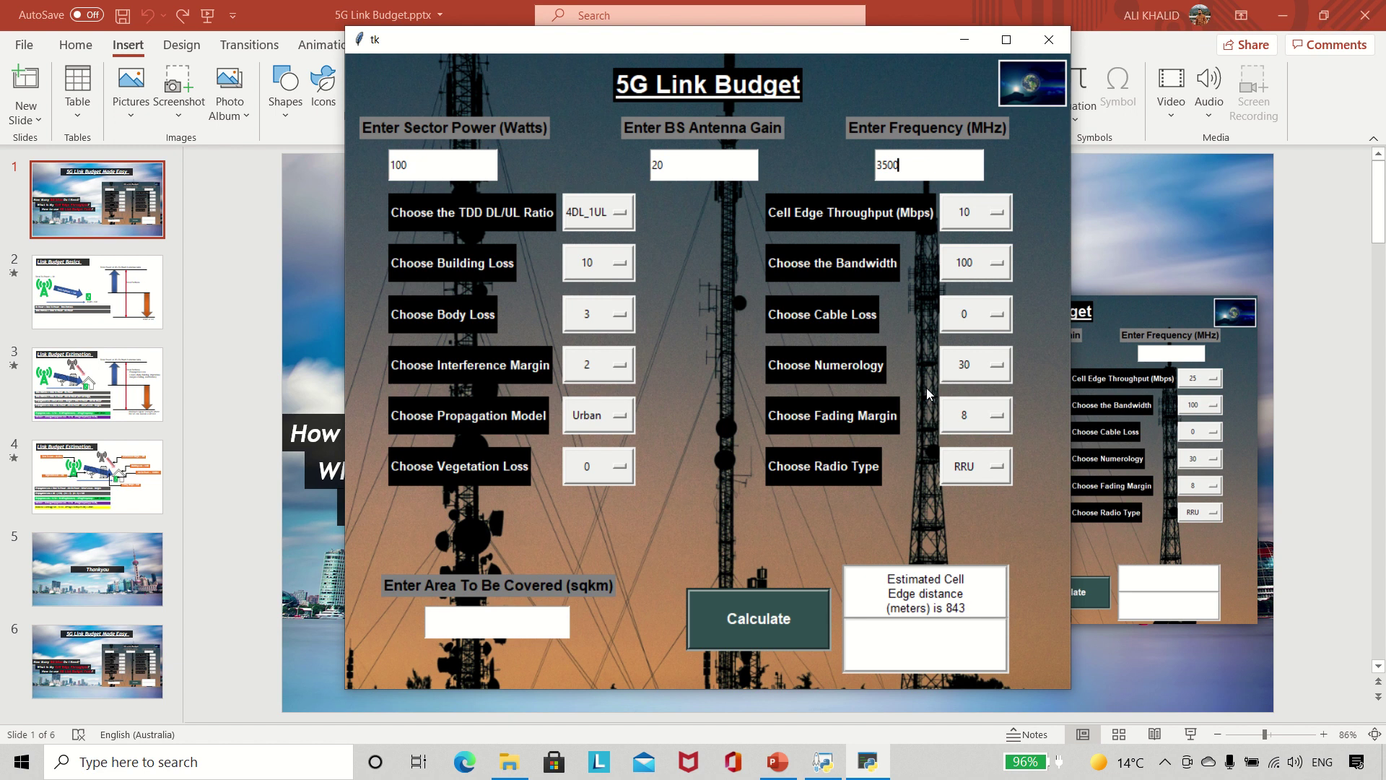
click(778, 605)
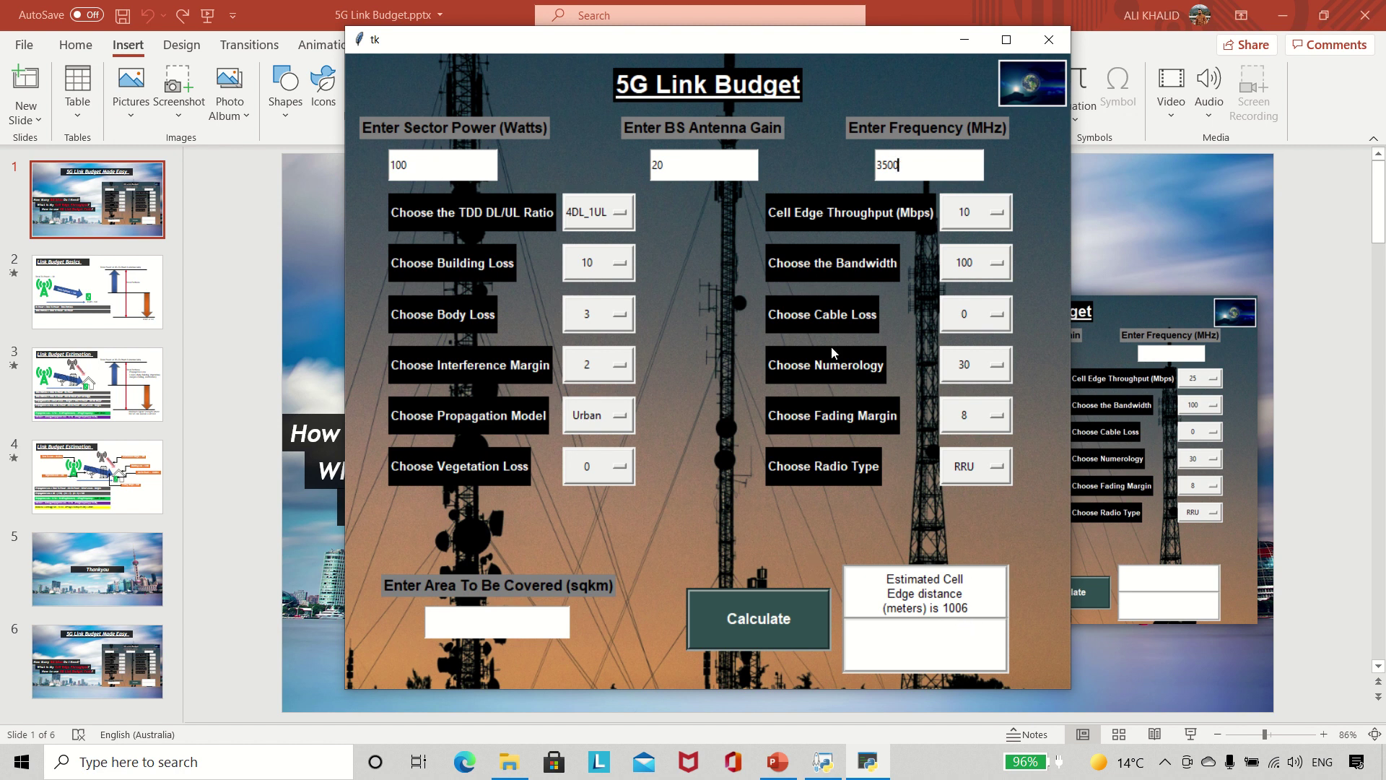
Change cell edge throughput to 50 Mbps and recalculate, giving a 592 m cell edge
click(976, 221)
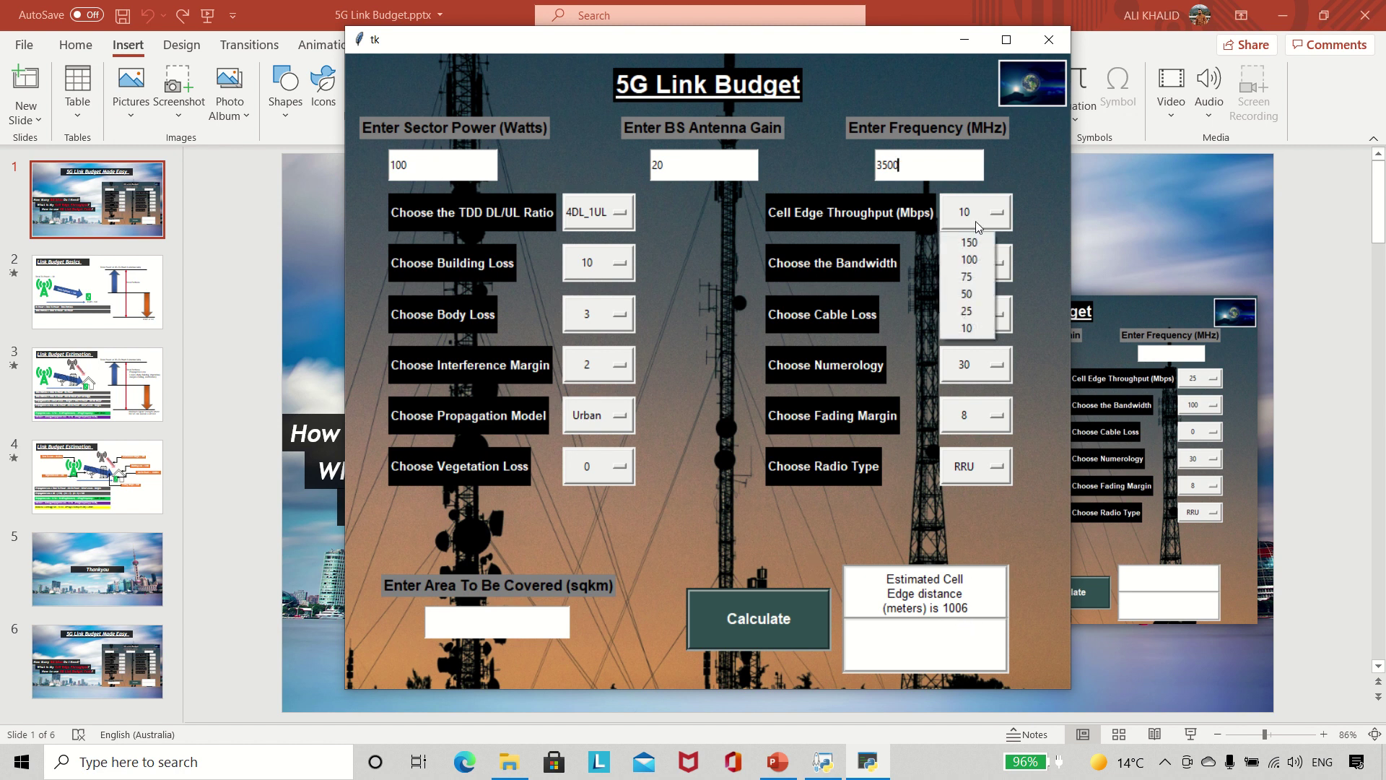
click(968, 312)
click(973, 212)
click(973, 293)
click(770, 628)
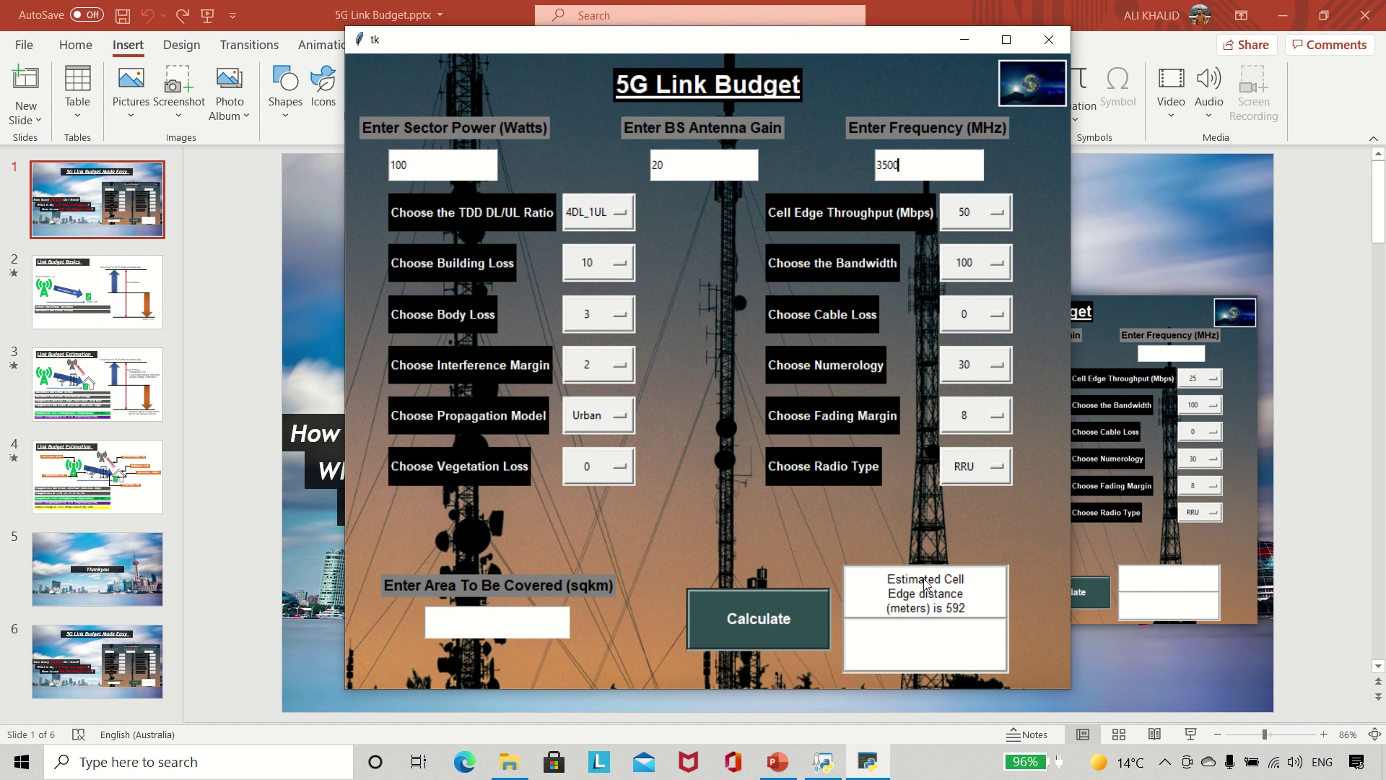
click(619, 426)
click(610, 463)
click(734, 630)
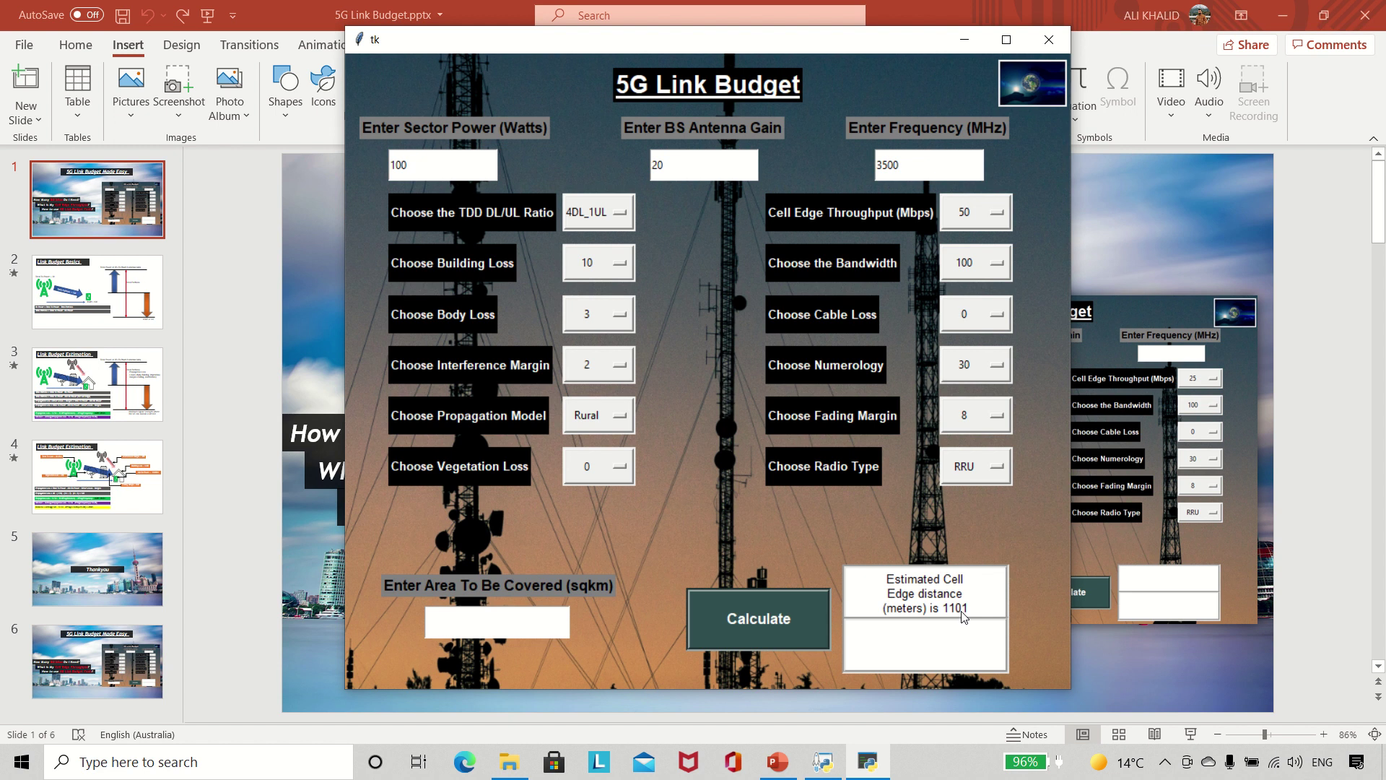
click(611, 417)
click(608, 449)
click(743, 614)
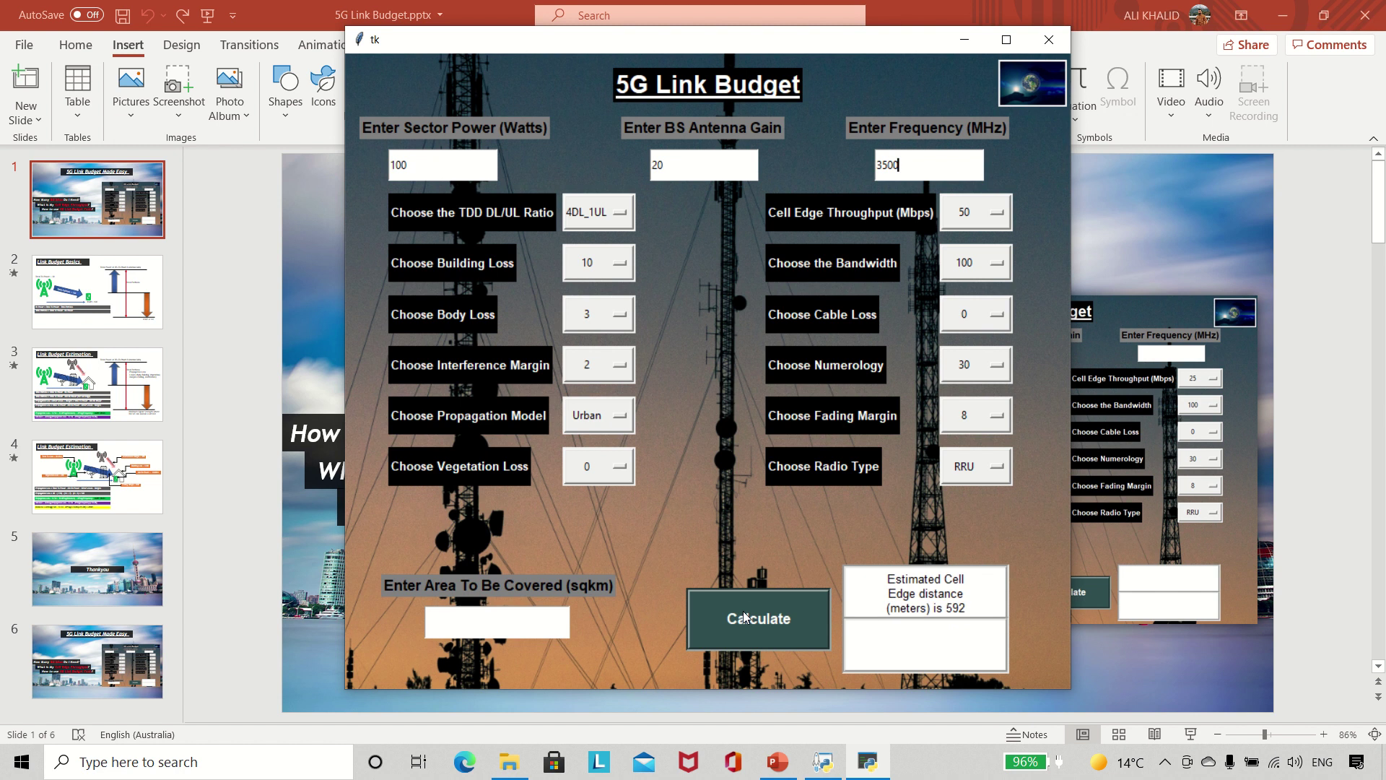
Switch the radio type to MMU and recalculate the cell edge distance
click(997, 478)
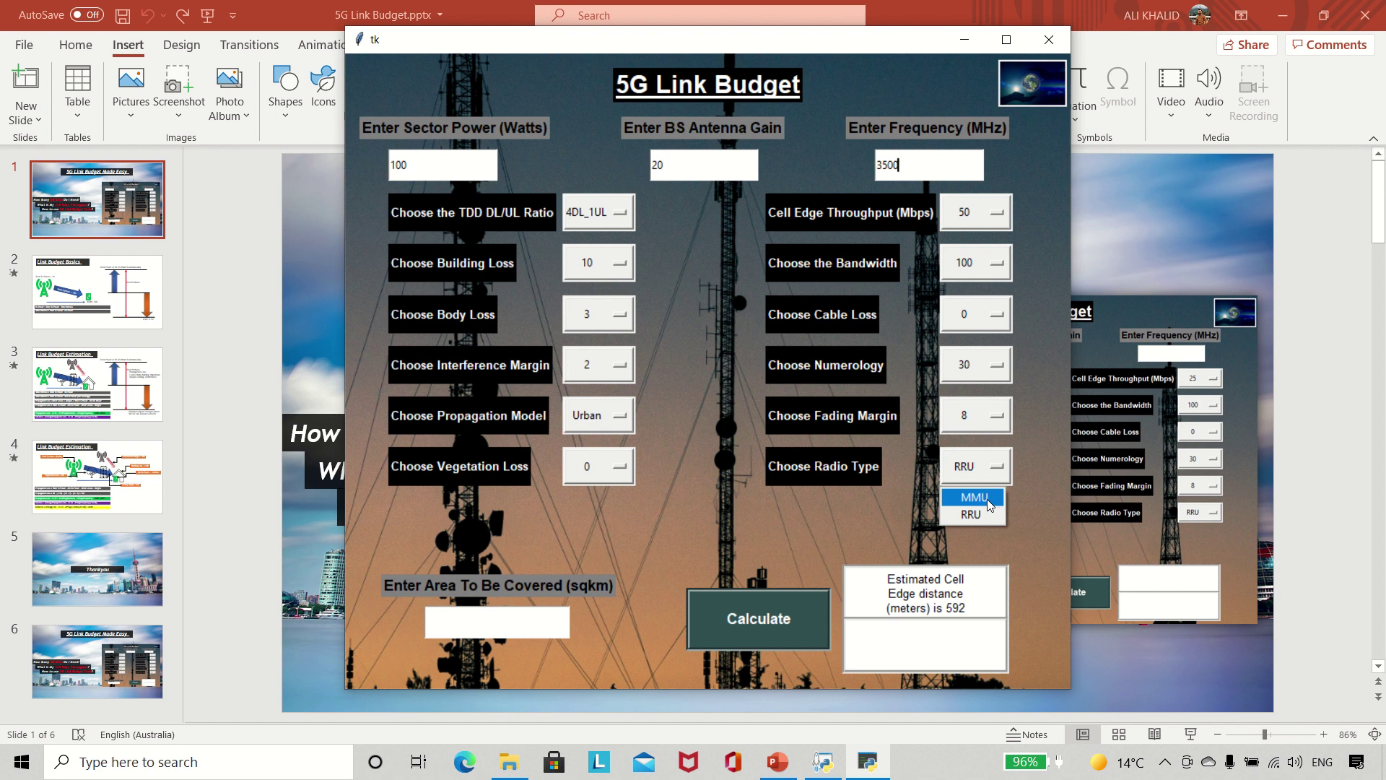
click(986, 500)
click(738, 623)
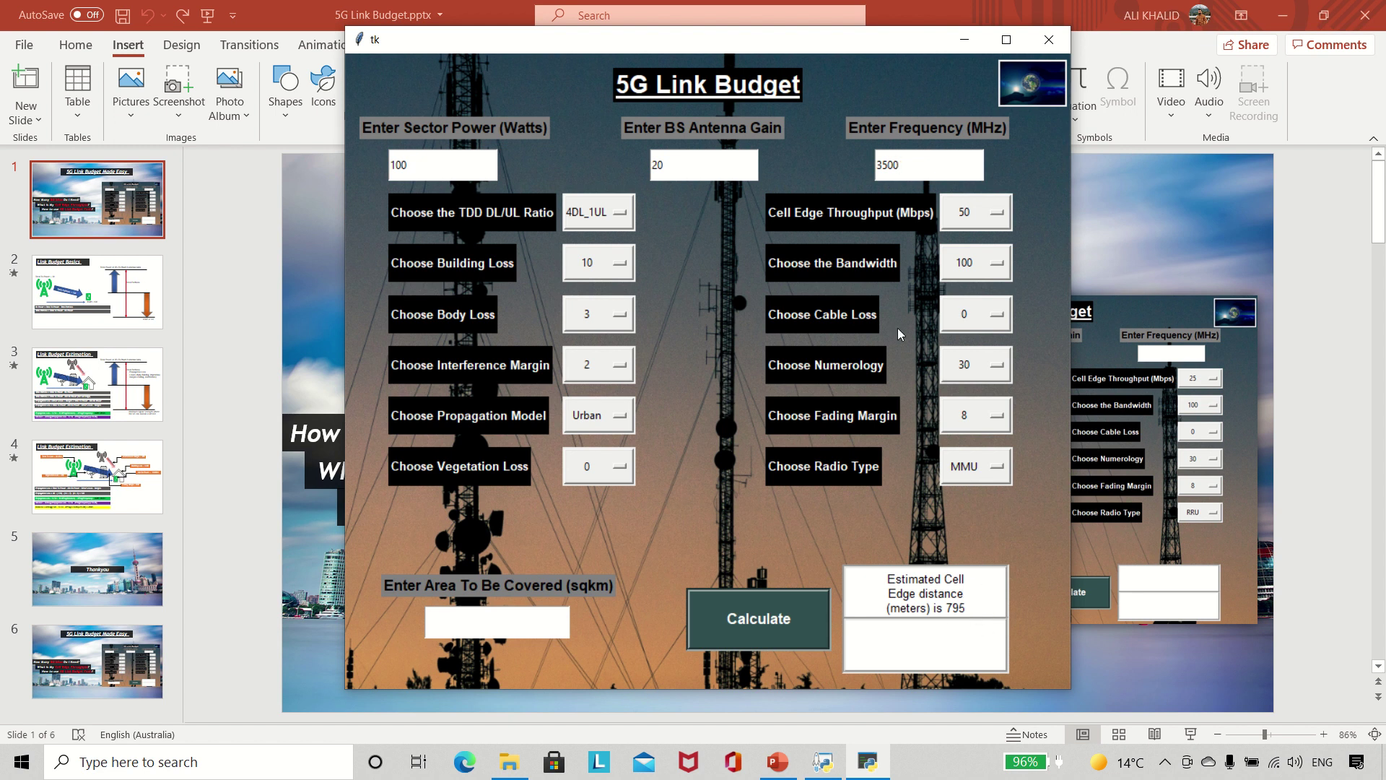
Restore 25 Mbps throughput and RRU radio type, recalculating to an 843 m cell edge
click(968, 221)
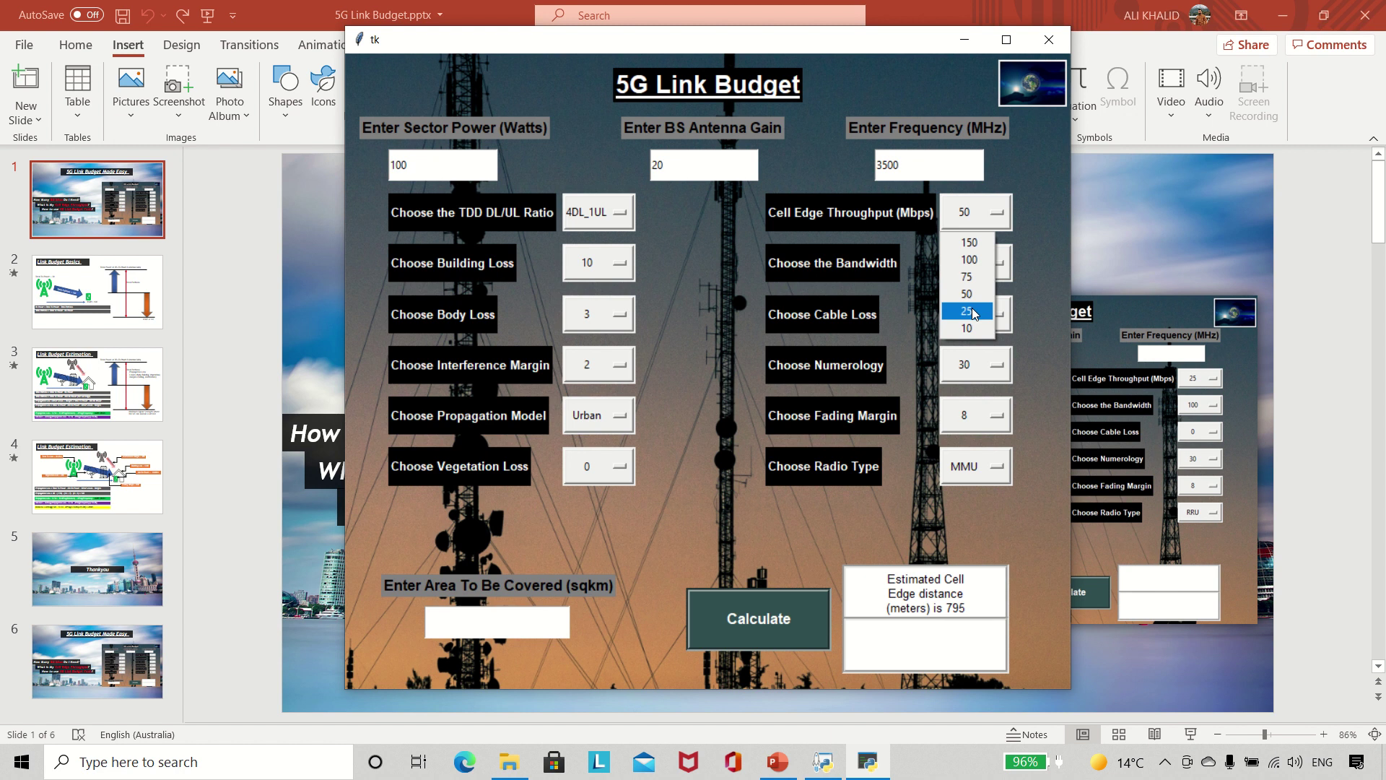
click(967, 311)
click(969, 468)
click(971, 514)
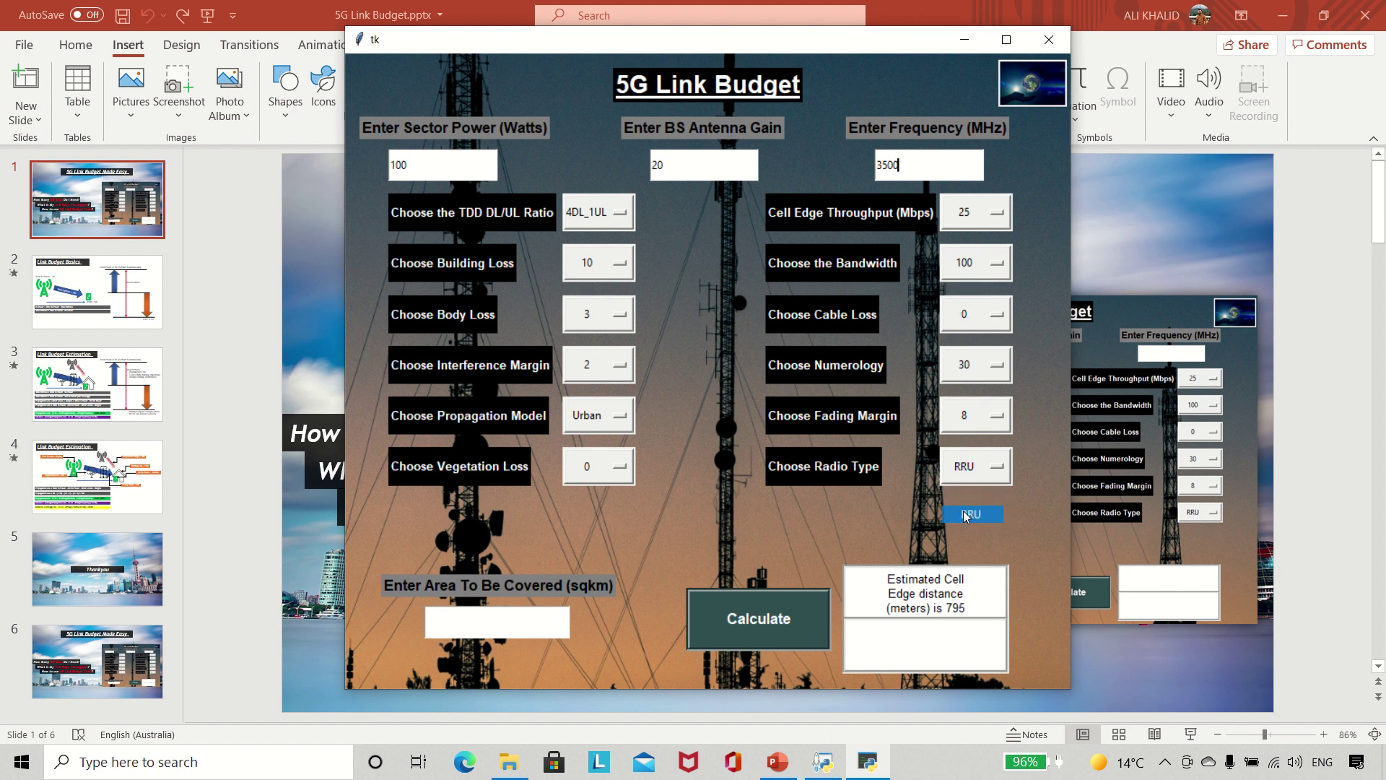
click(744, 619)
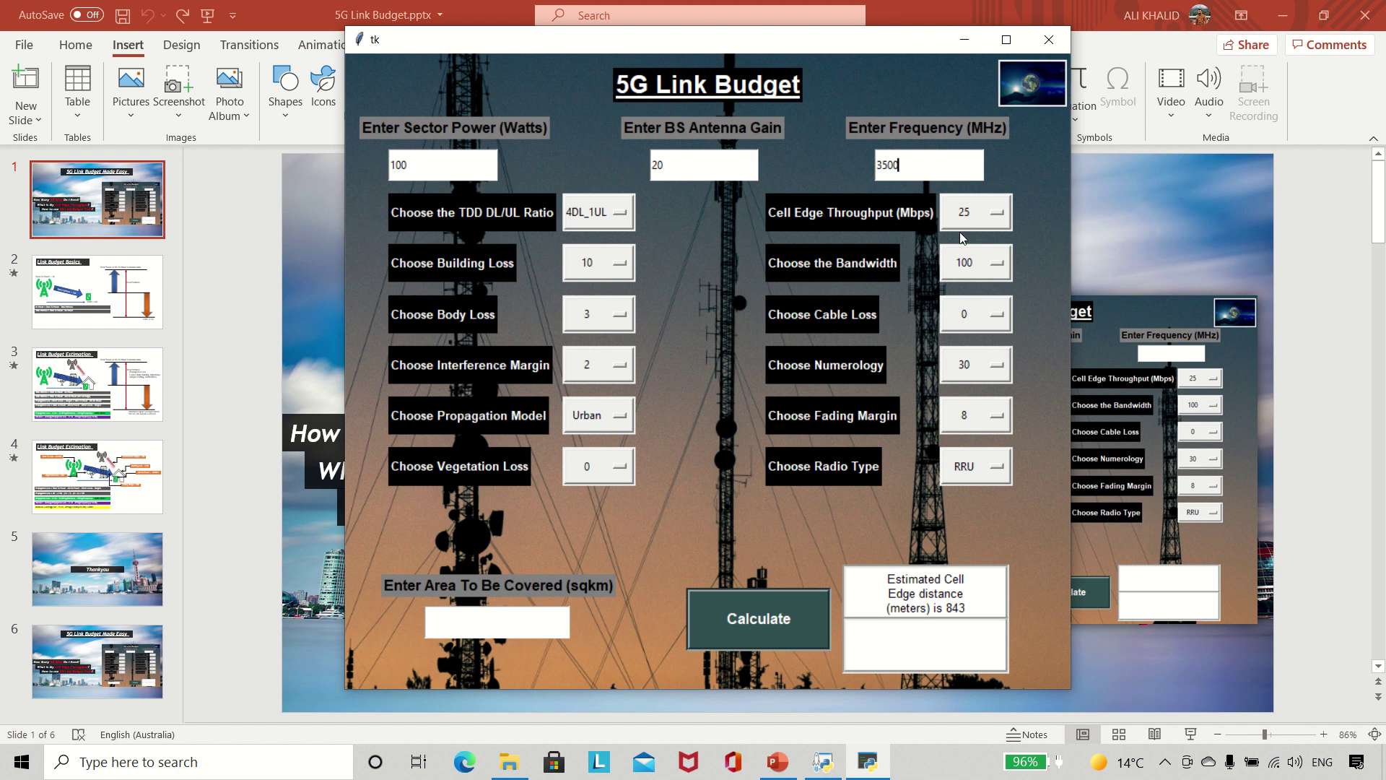
Enter 50 sqkm as the area to be covered and calculate 36 required sites
click(506, 622)
text(50)
click(781, 634)
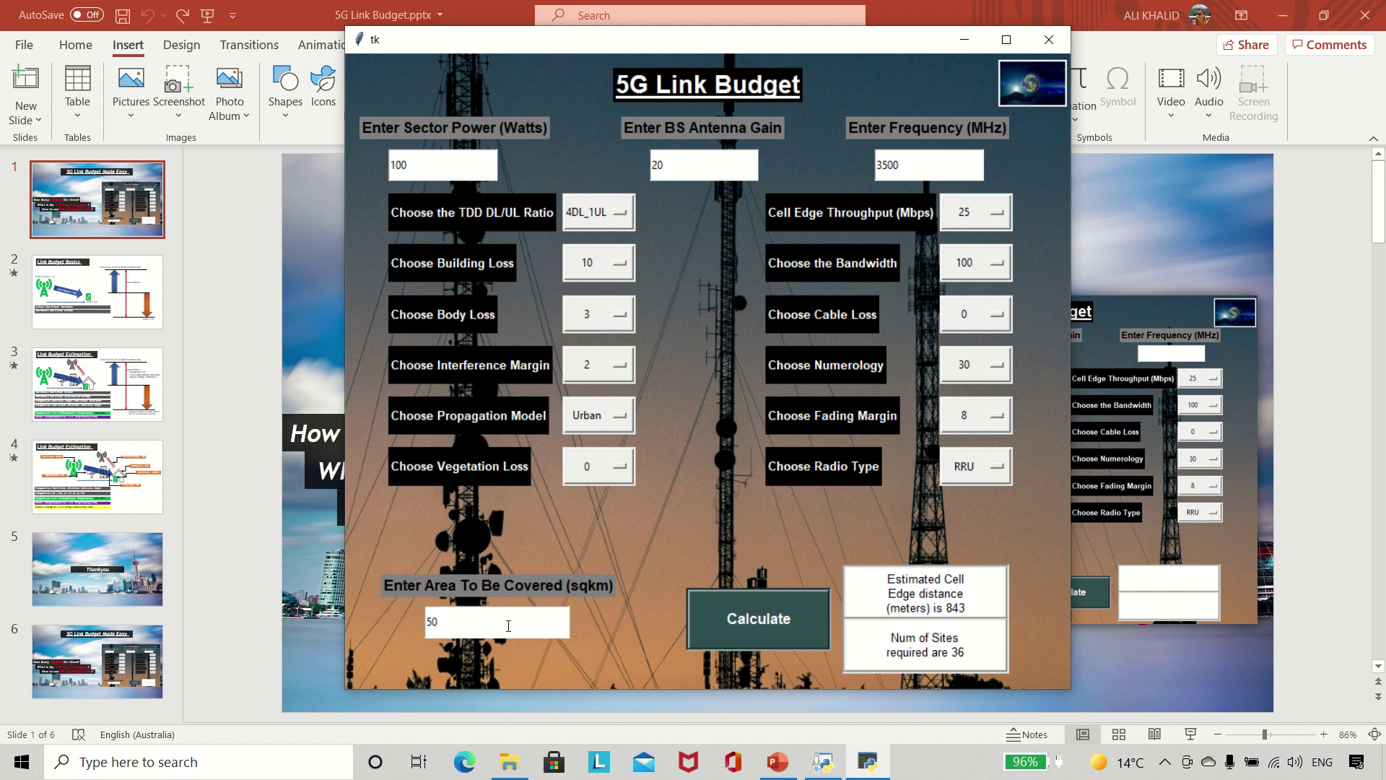
Change the radio type to MMU and recalculate, giving a 1132 m cell edge and 20 sites
click(953, 469)
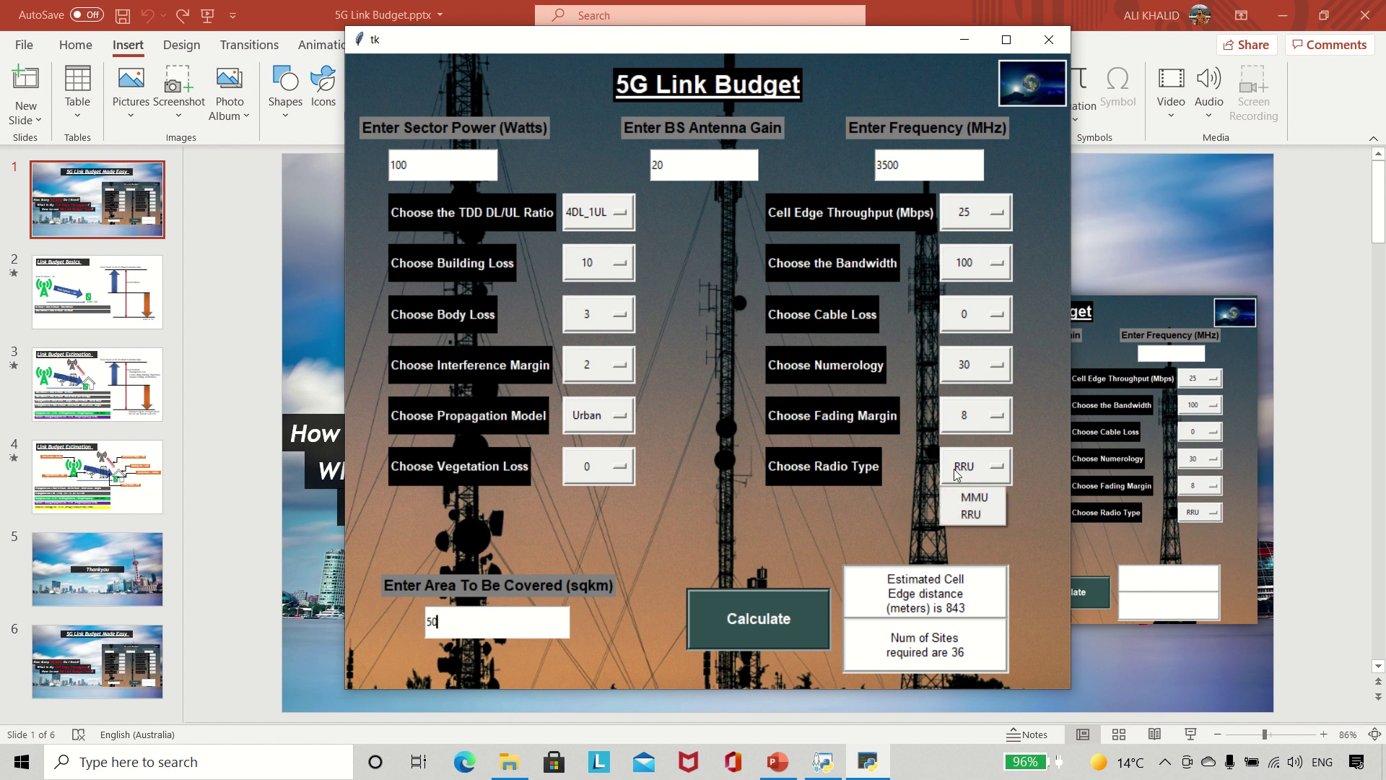
click(959, 497)
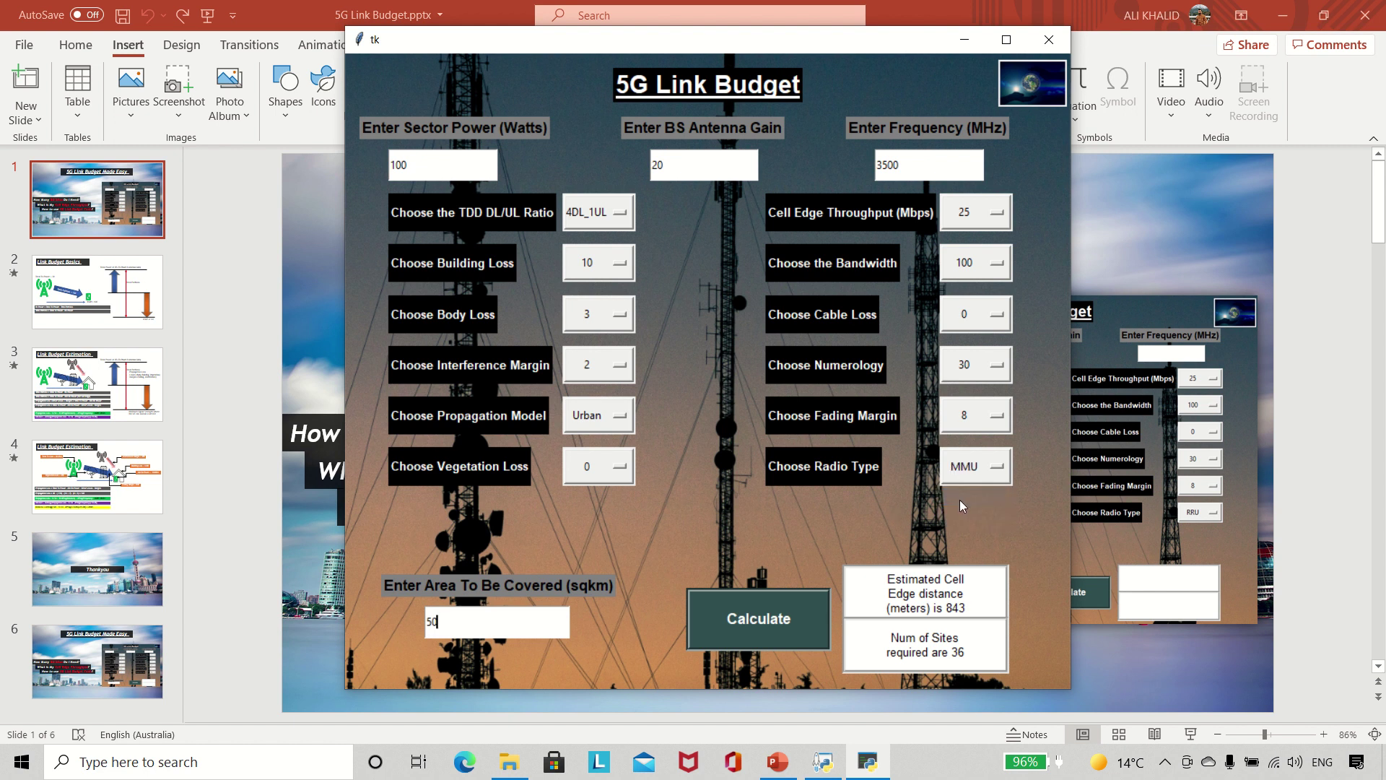
click(765, 630)
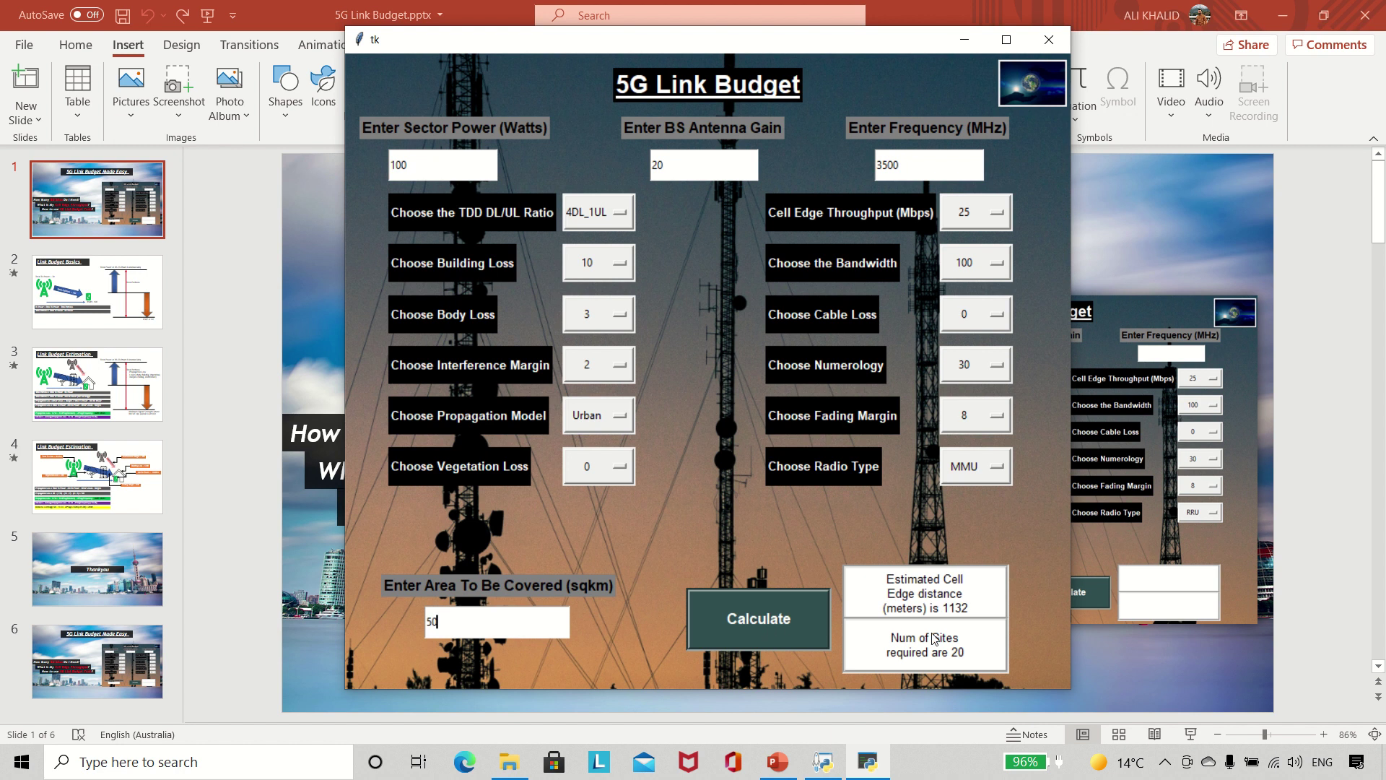